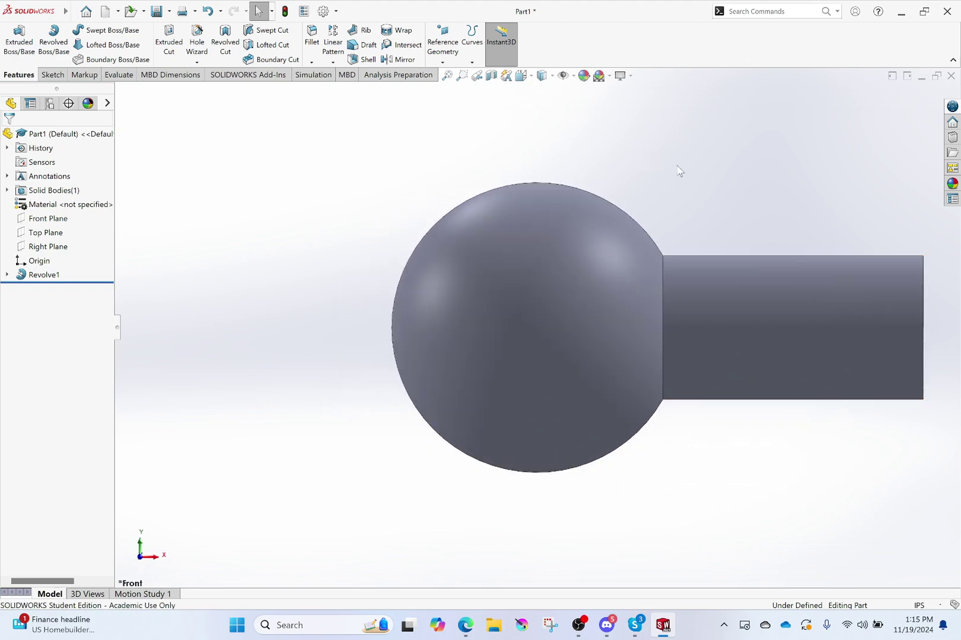
Orbit the ball-and-handle part to an angled 3D view and expand Solid Bodies to reveal Revolve1.
scroll(716, 199, "up", 4)
middle_click_drag(716, 216, 671, 293)
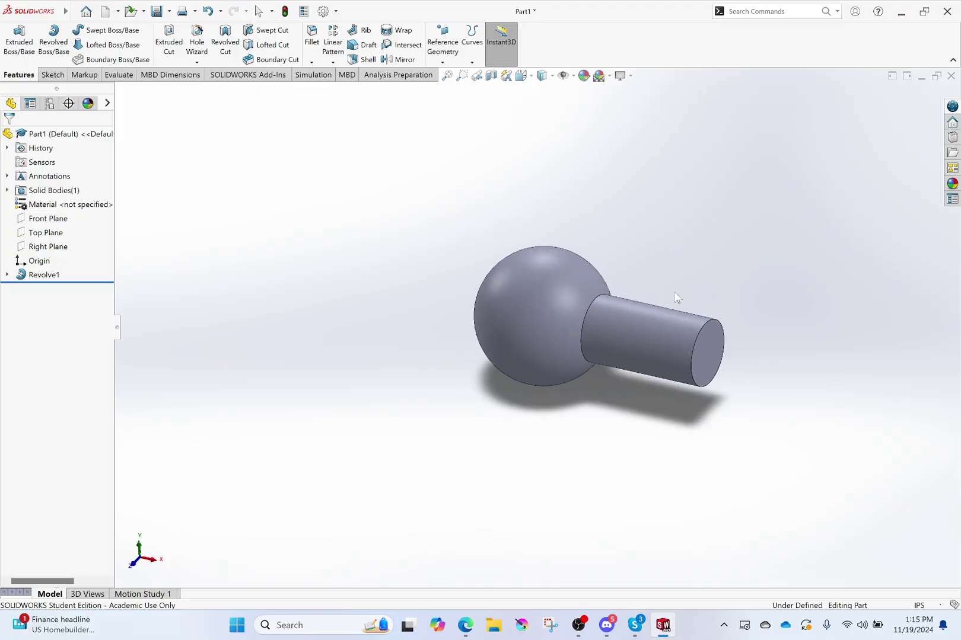
left_click(7, 191)
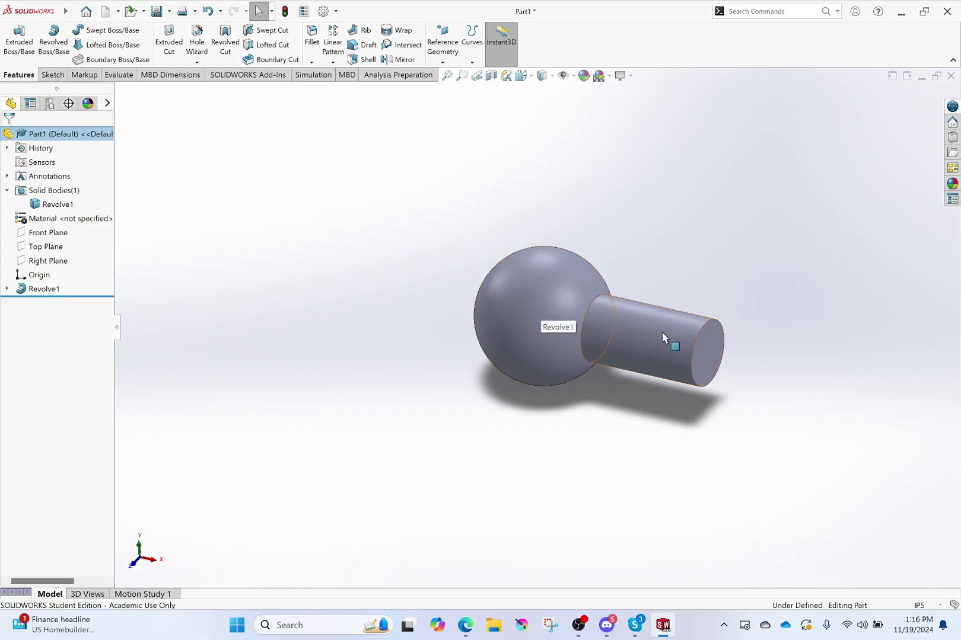
Open the appearance editor on the sphere face, targeting the Revolve1 feature.
right_click(536, 284)
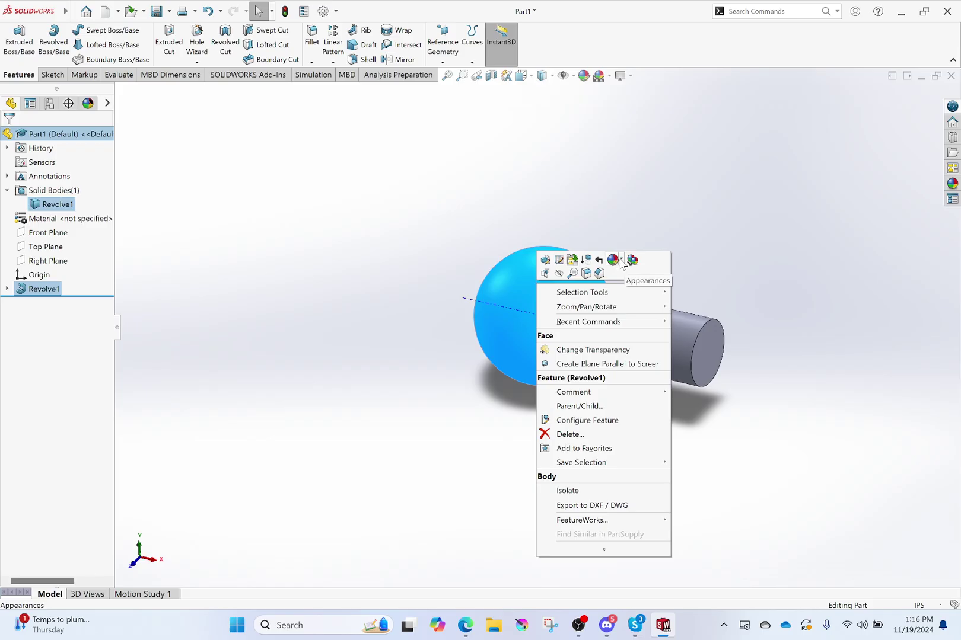
left_click(614, 262)
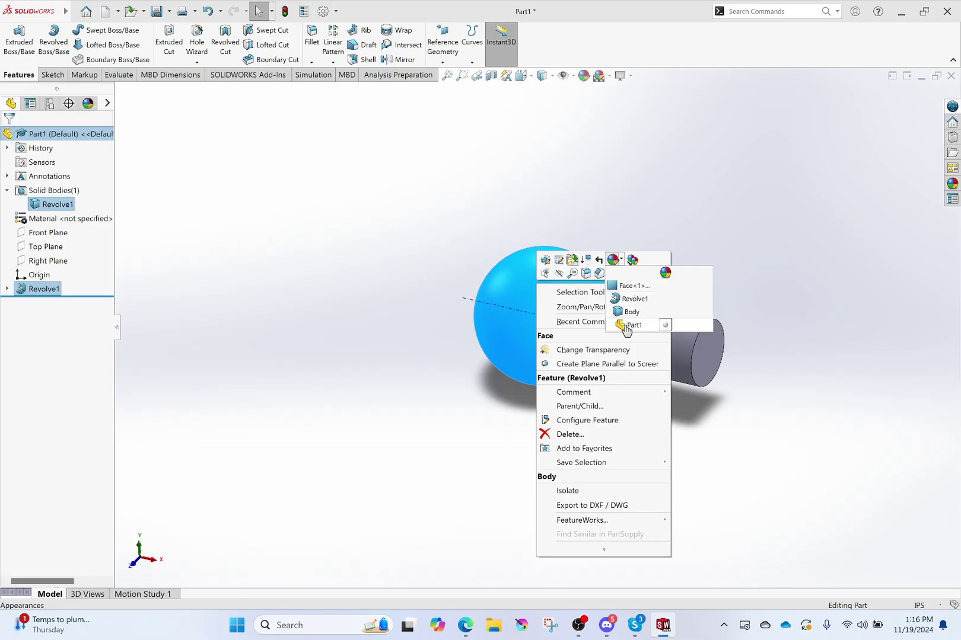
left_click(629, 298)
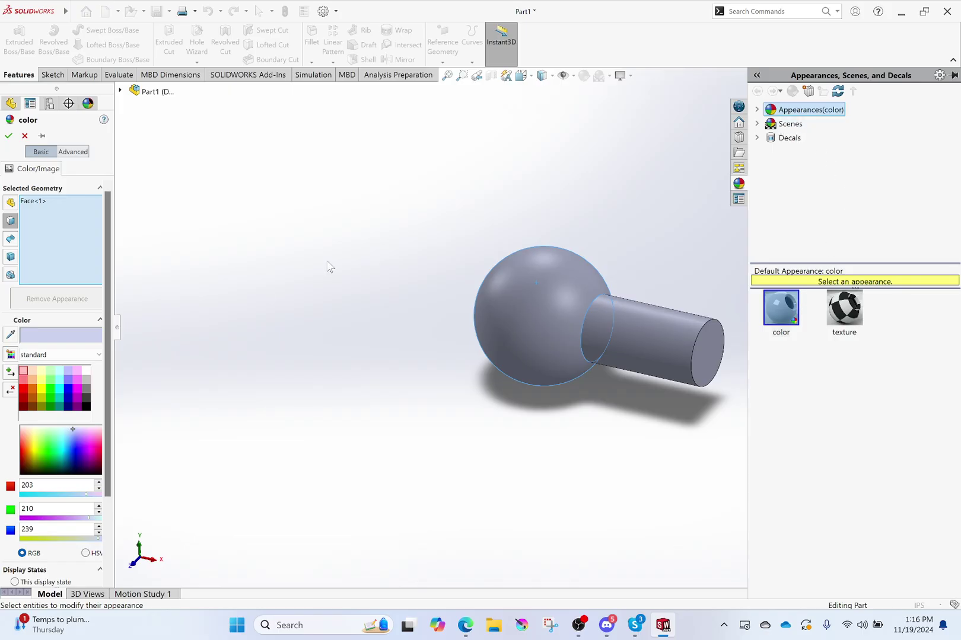
Try green and clear glass on the sphere, then settle on candy apple red paint.
left_click(60, 446)
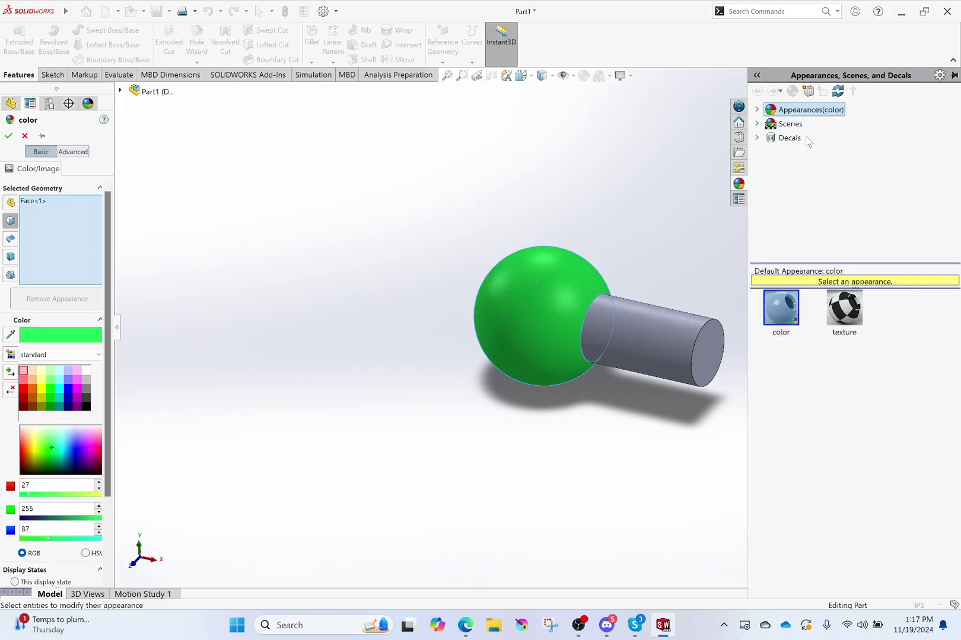
left_click(762, 110)
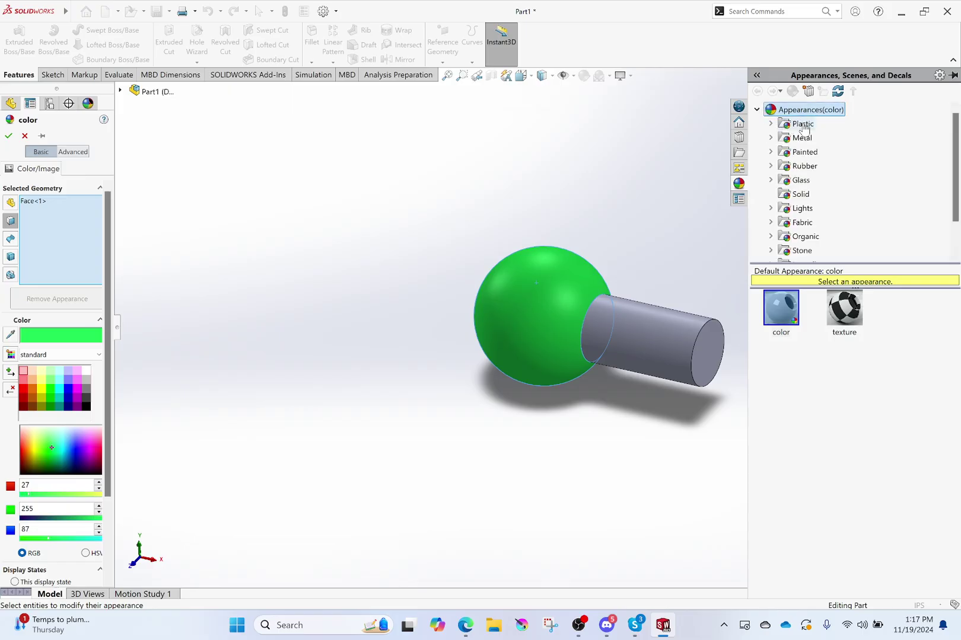
scroll(797, 179, "down", 5)
scroll(798, 181, "up", 5)
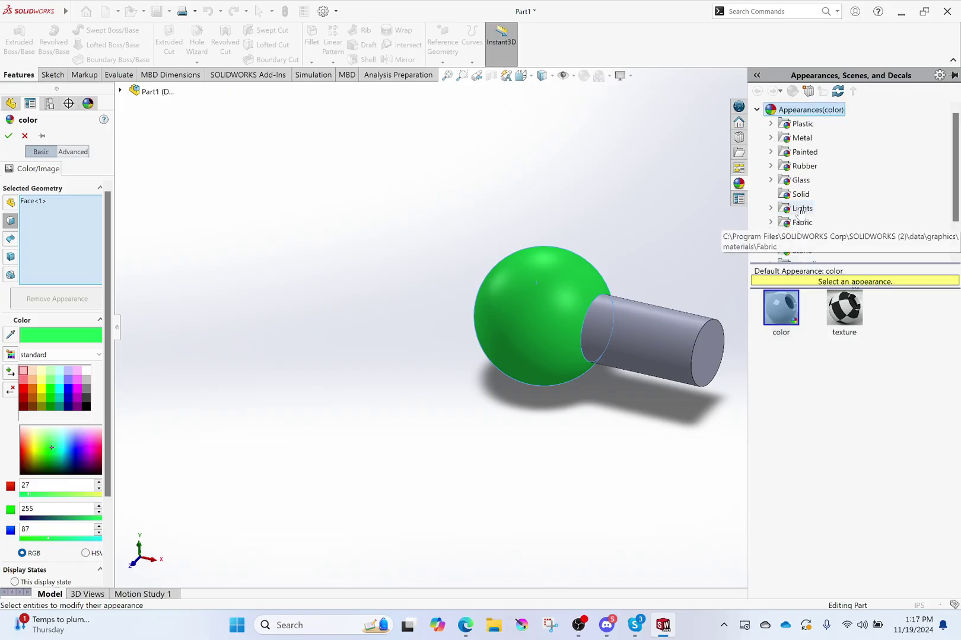
left_click(798, 180)
left_click(781, 307)
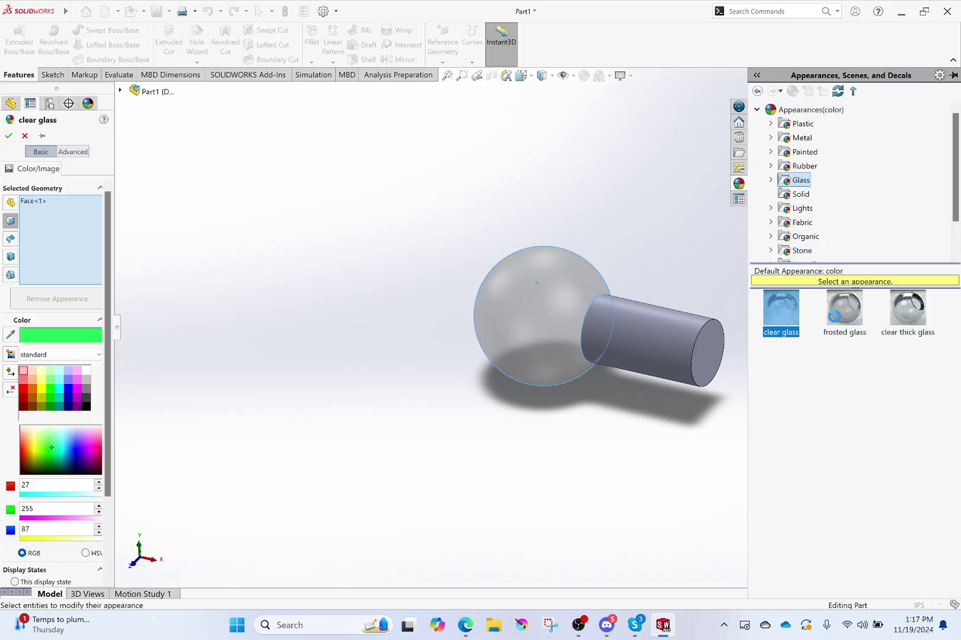
left_click(804, 153)
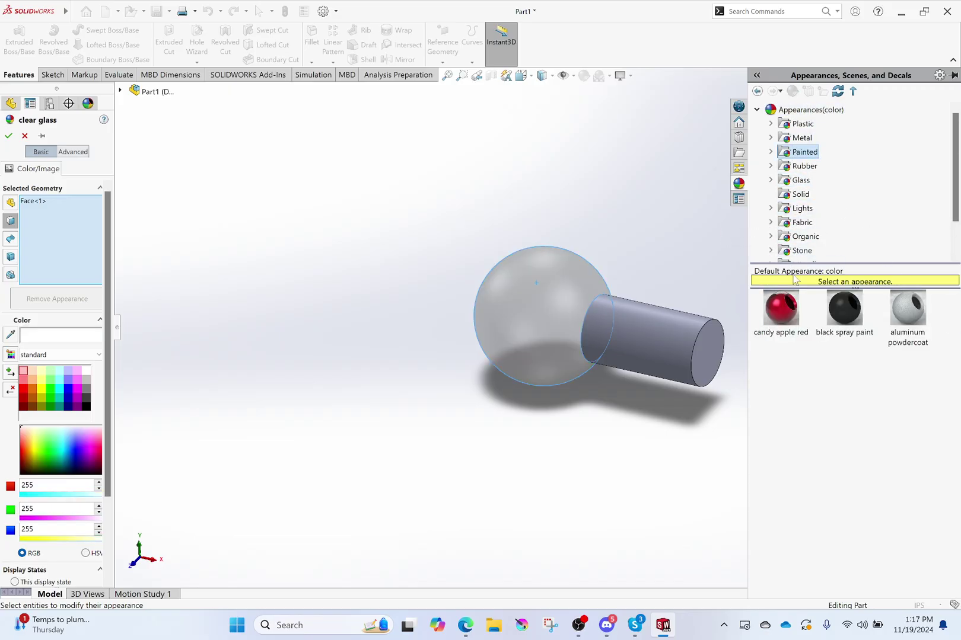
left_click(781, 306)
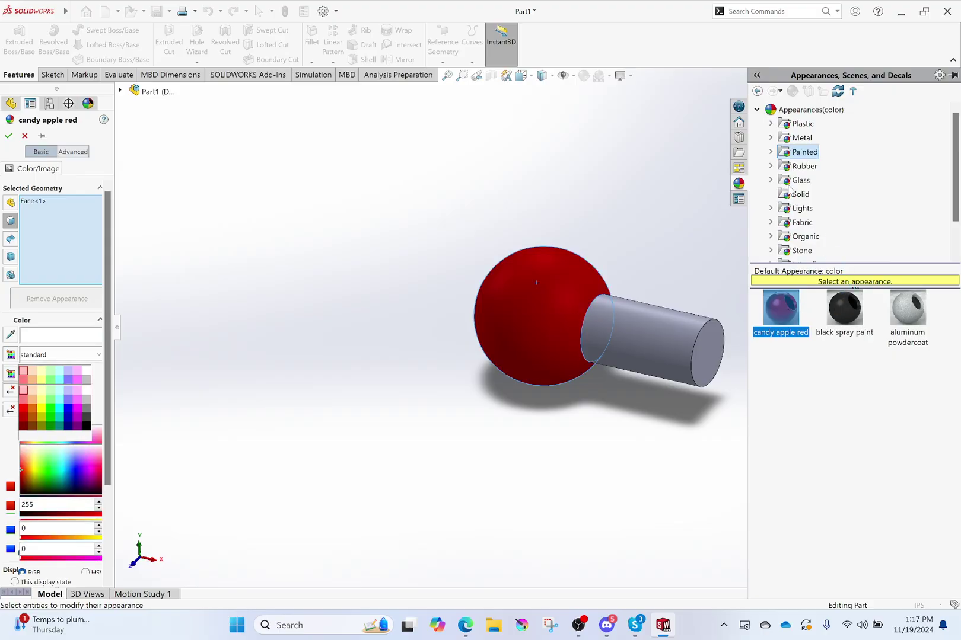
left_click(810, 138)
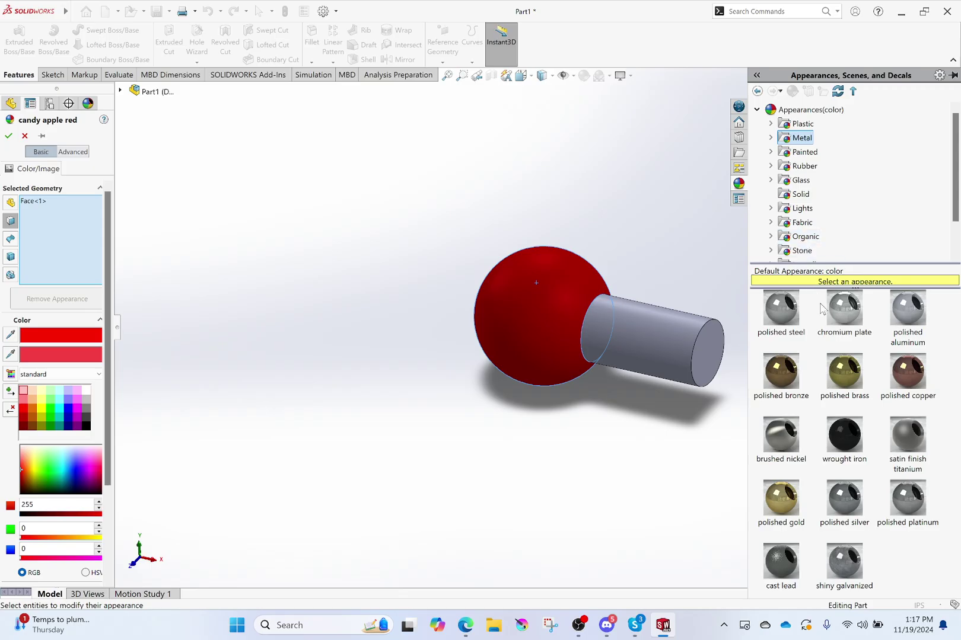
Preview chromium plate, polished steel, polished bronze and several colours on the sphere.
left_click(846, 314)
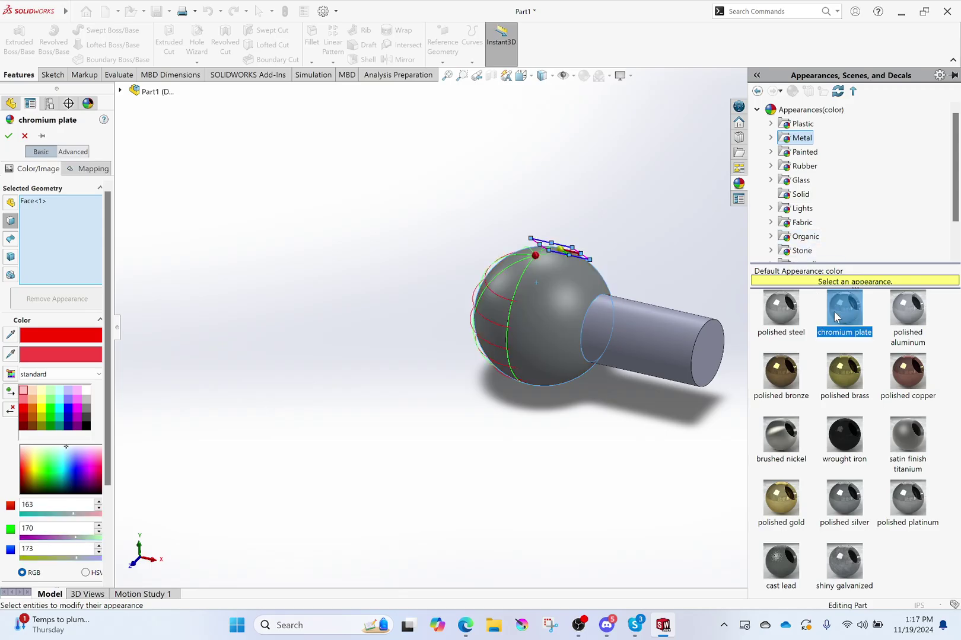
left_click(783, 316)
left_click(784, 357)
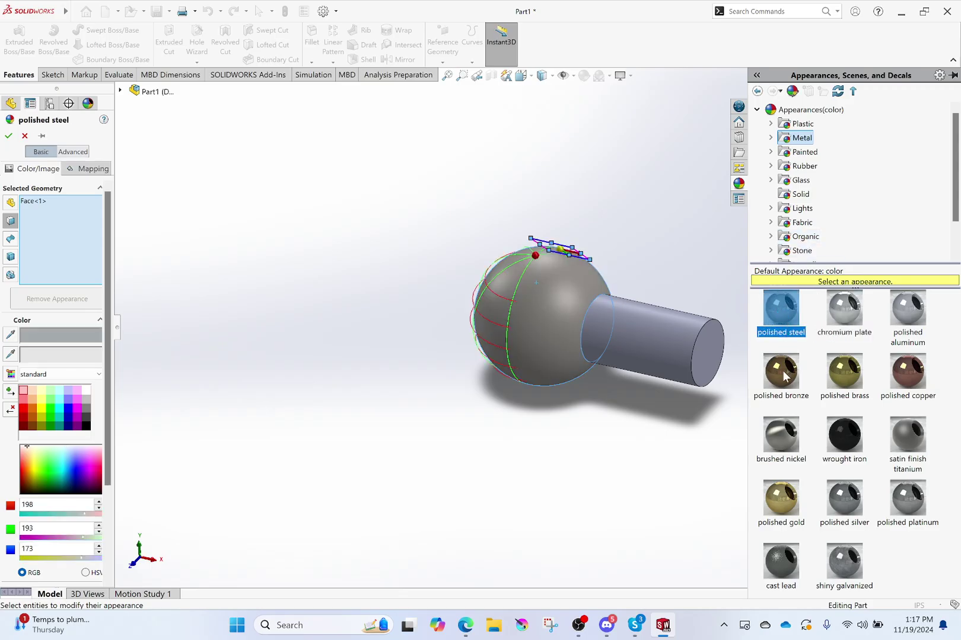
left_click(40, 467)
left_click(85, 481)
left_click(54, 468)
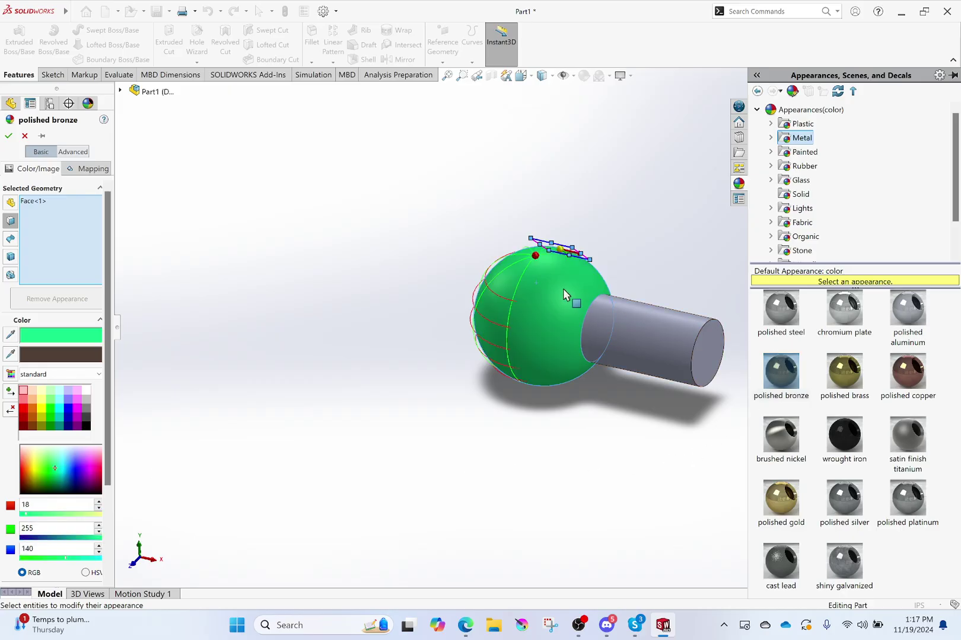
Settle on polished steel for the sphere and confirm the appearance.
left_click(780, 308)
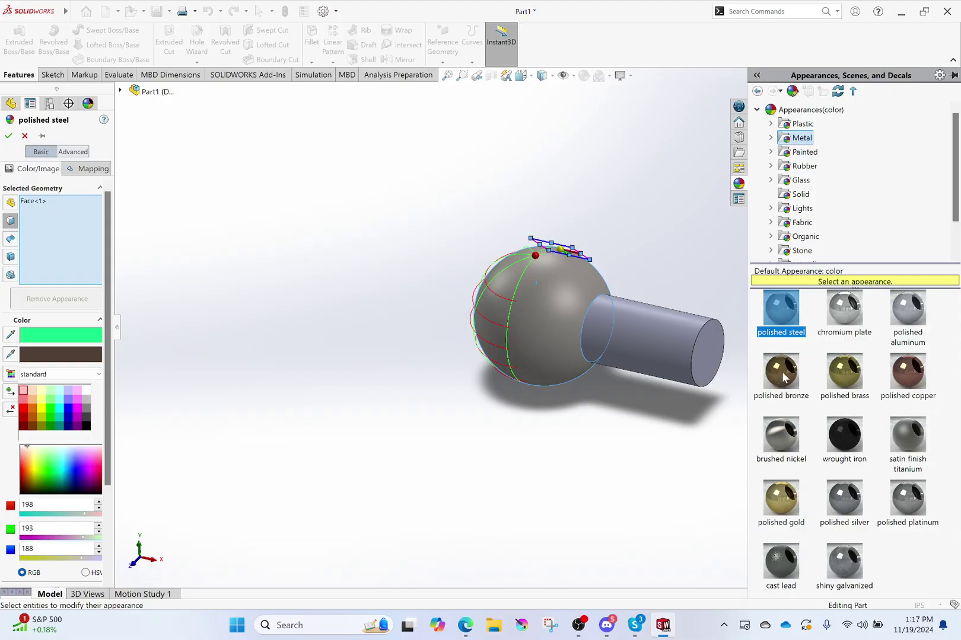
left_click(782, 374)
left_click(782, 309)
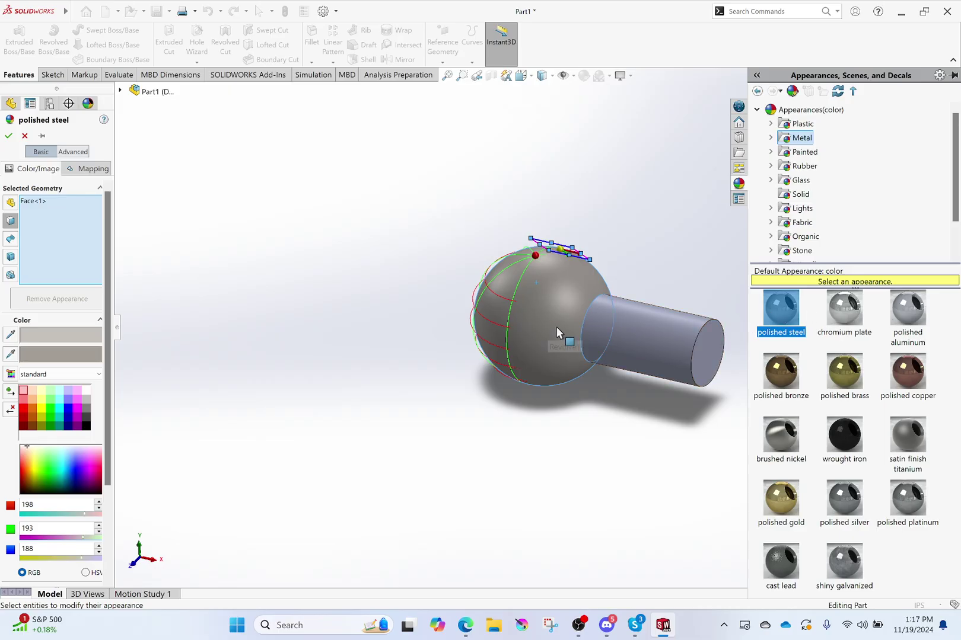
scroll(557, 329, "up", 2)
scroll(612, 331, "down", 4)
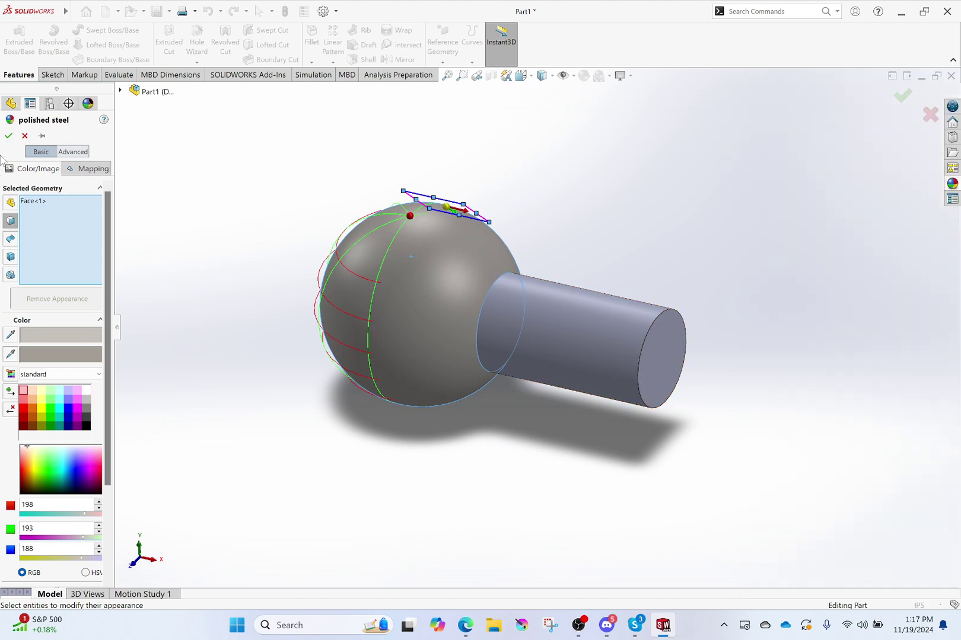
left_click(8, 136)
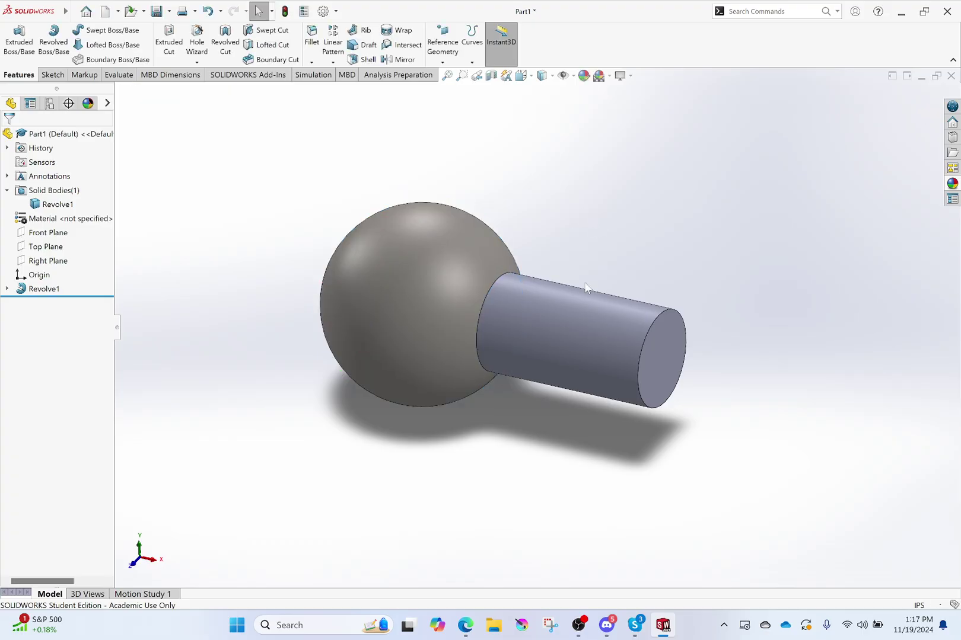
Open the appearance editor for just the handle's cylindrical face.
left_click(570, 320)
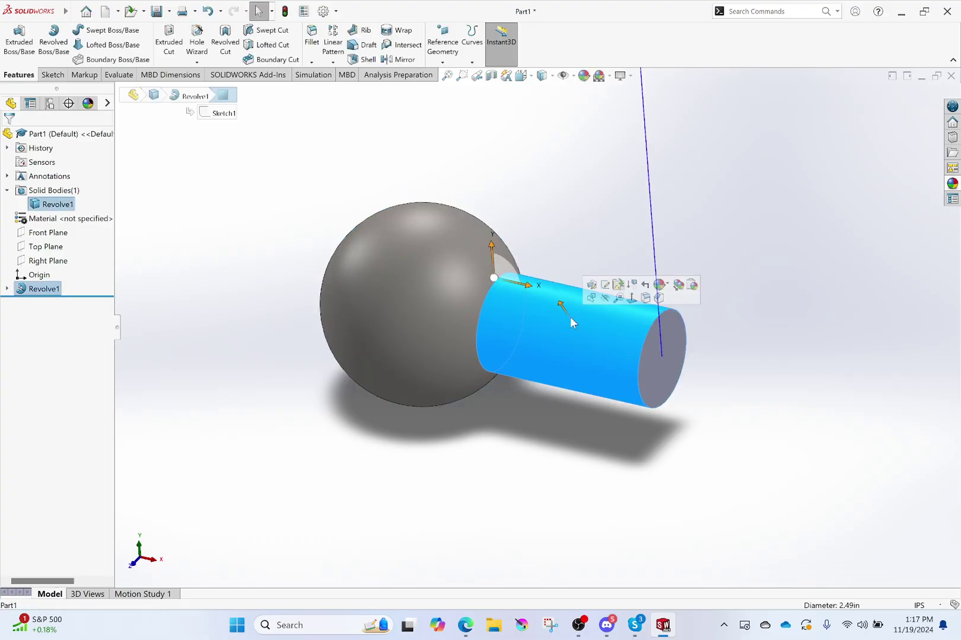
right_click(586, 342)
left_click(564, 316)
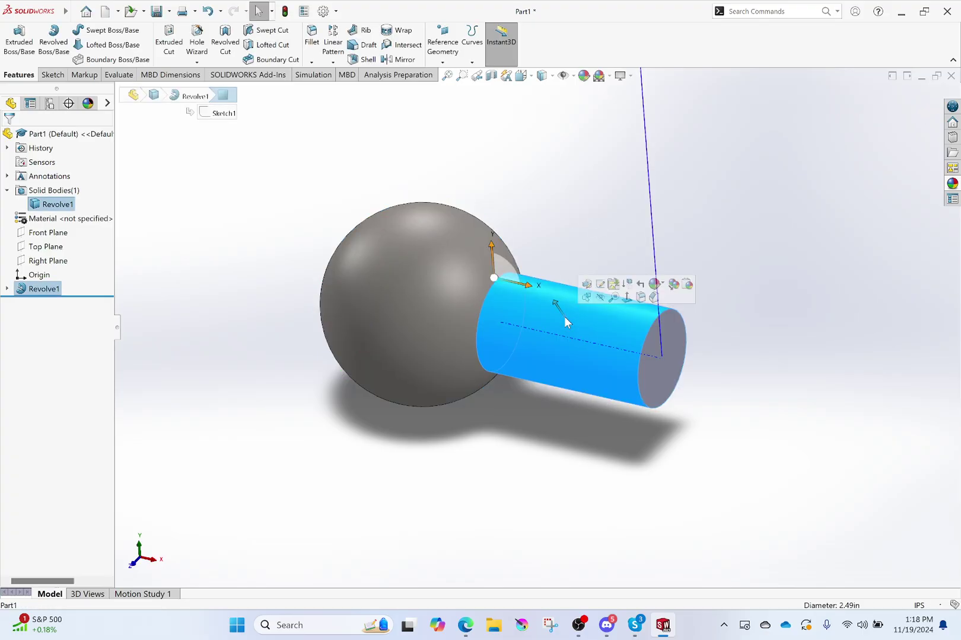
right_click(563, 317)
left_click(643, 295)
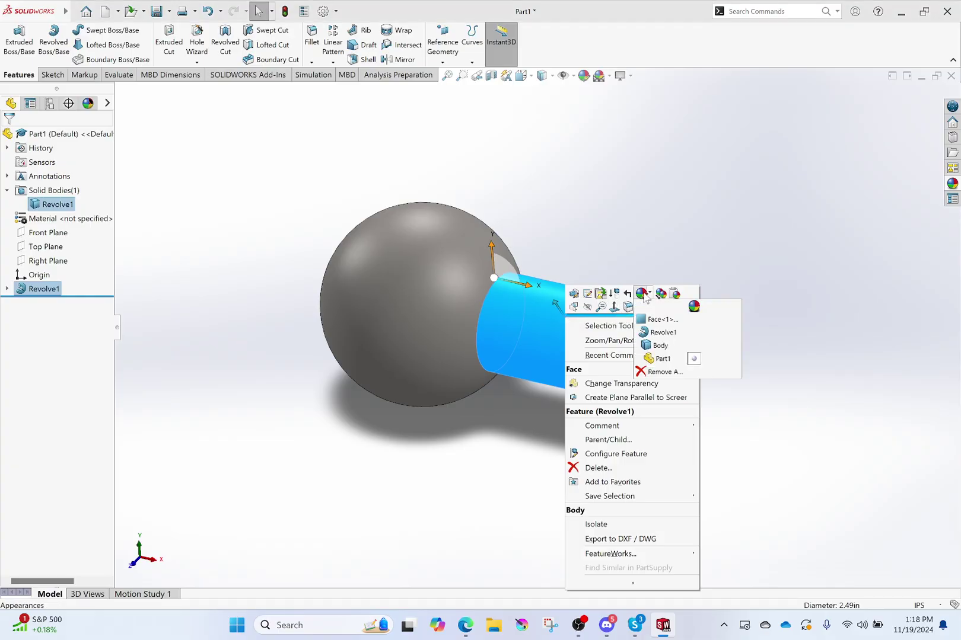
left_click(657, 320)
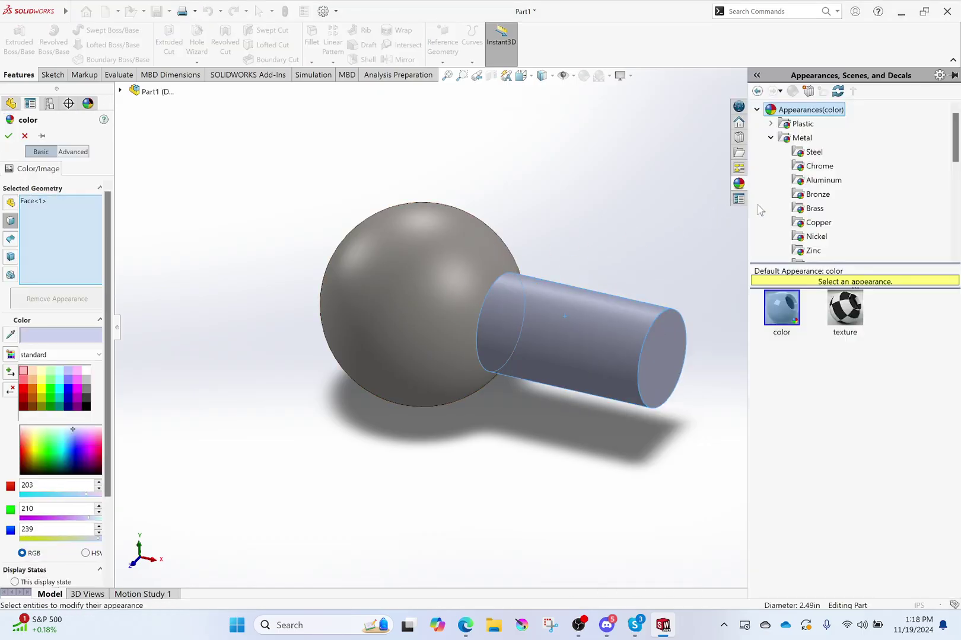
Apply polished mahogany 2d from Organic > Wood to the handle side and confirm.
left_click(771, 138)
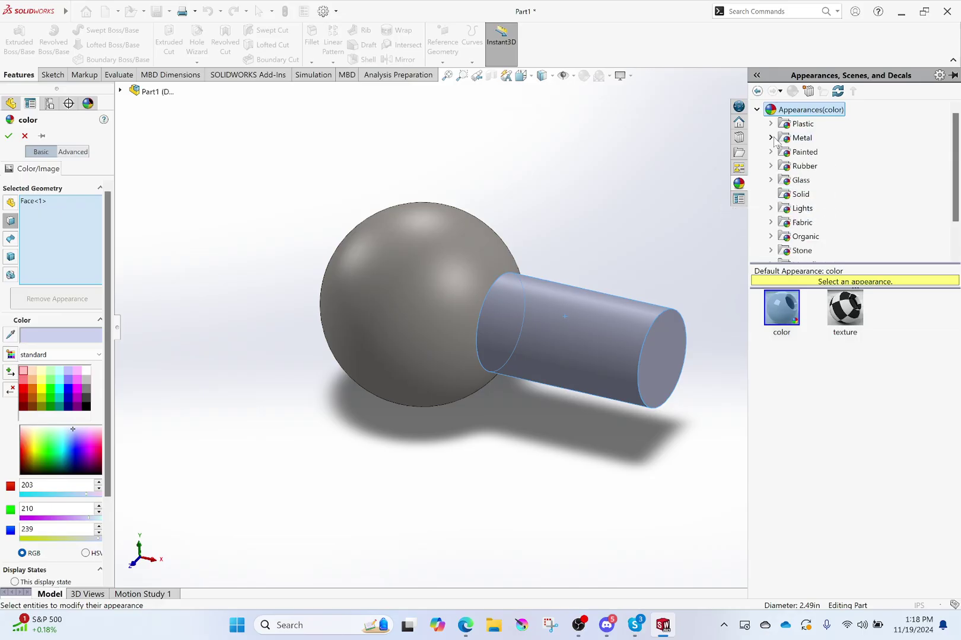
left_click(771, 236)
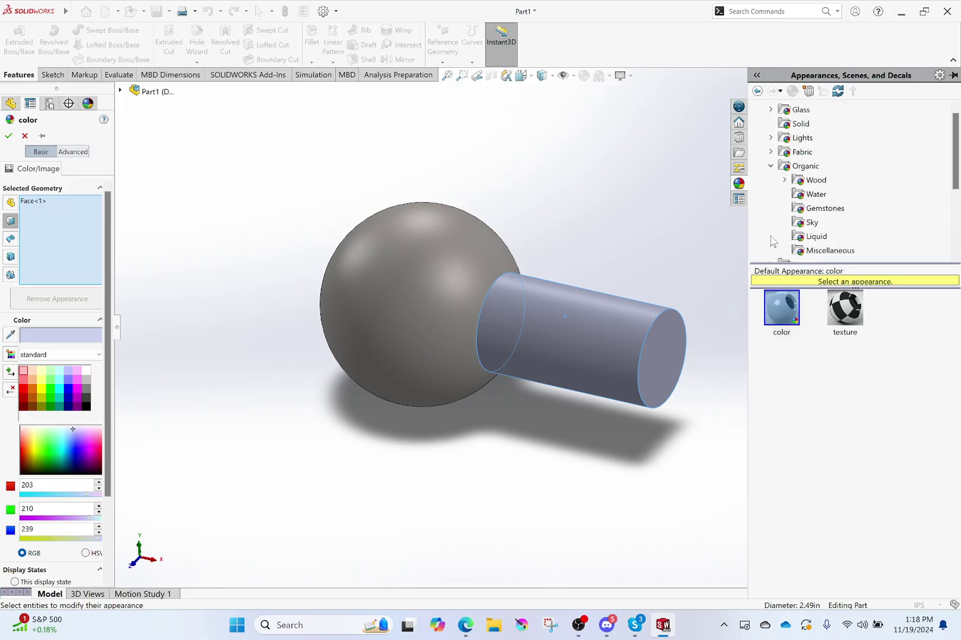
left_click(815, 194)
left_click(816, 180)
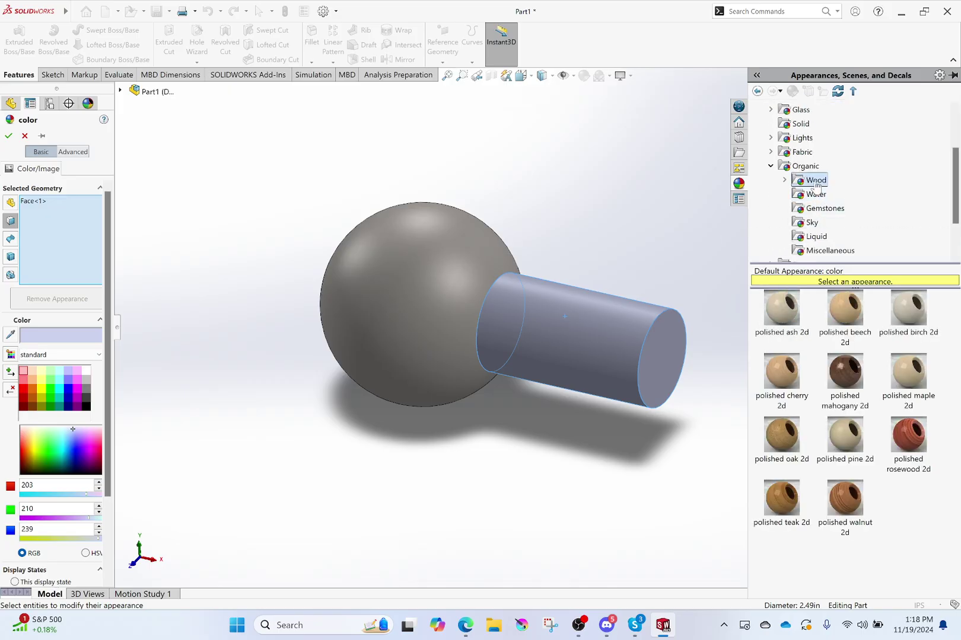
left_click(844, 380)
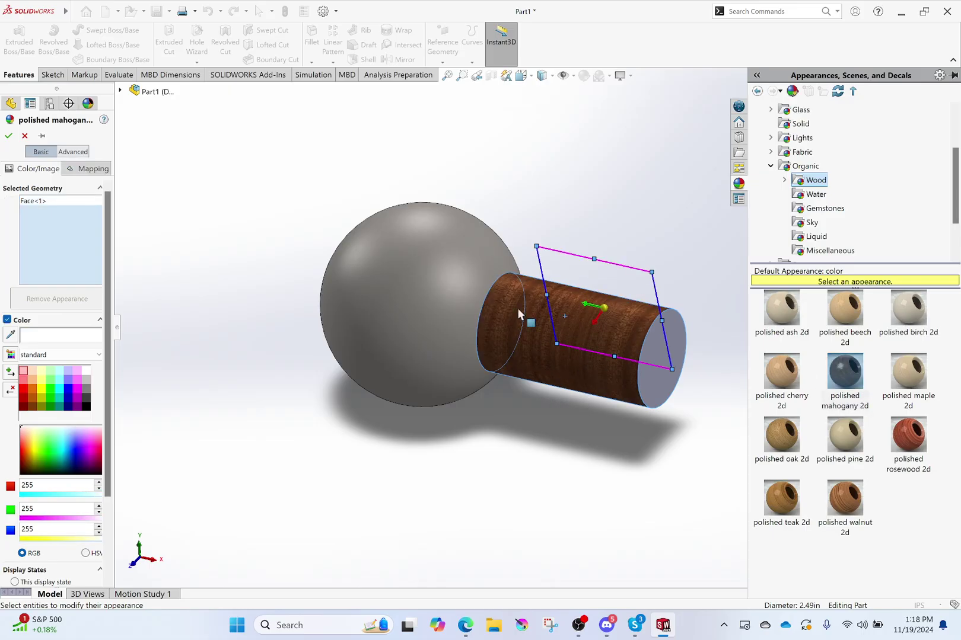
left_click(8, 139)
Open the appearance editor for just the handle's flat end face.
left_click(661, 362)
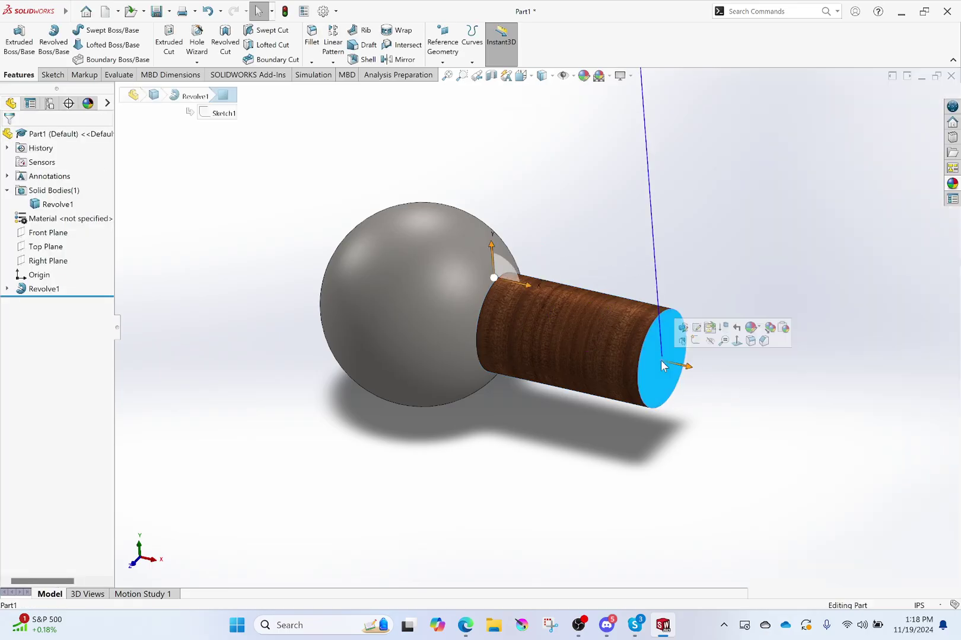
right_click(660, 362)
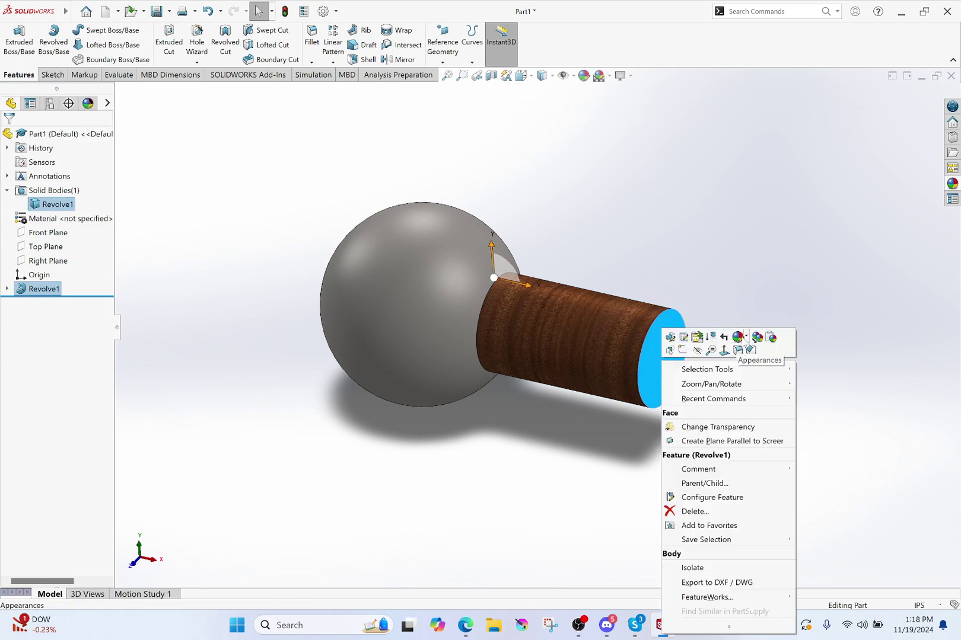
left_click(746, 339)
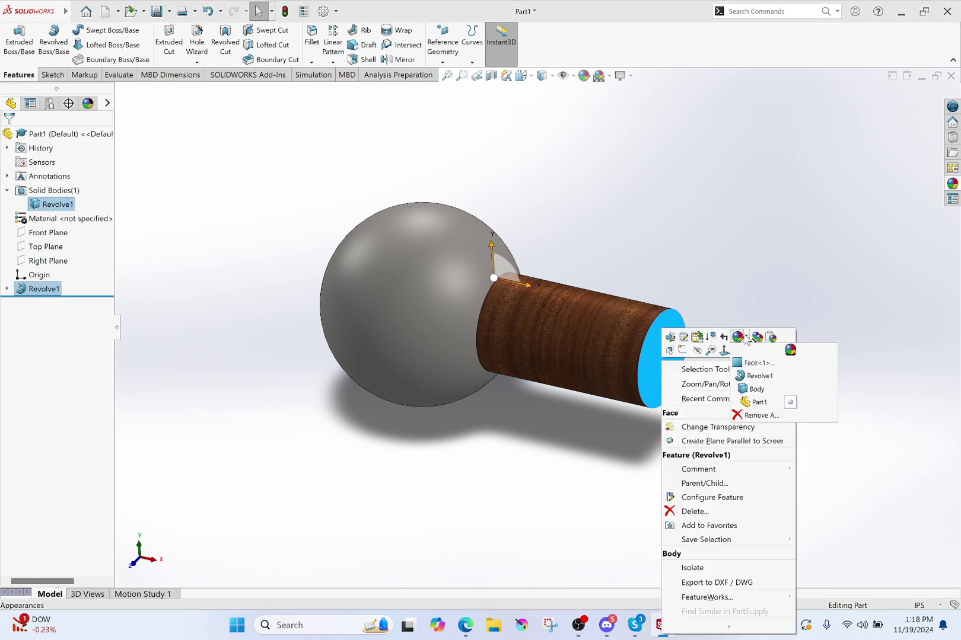
left_click(756, 372)
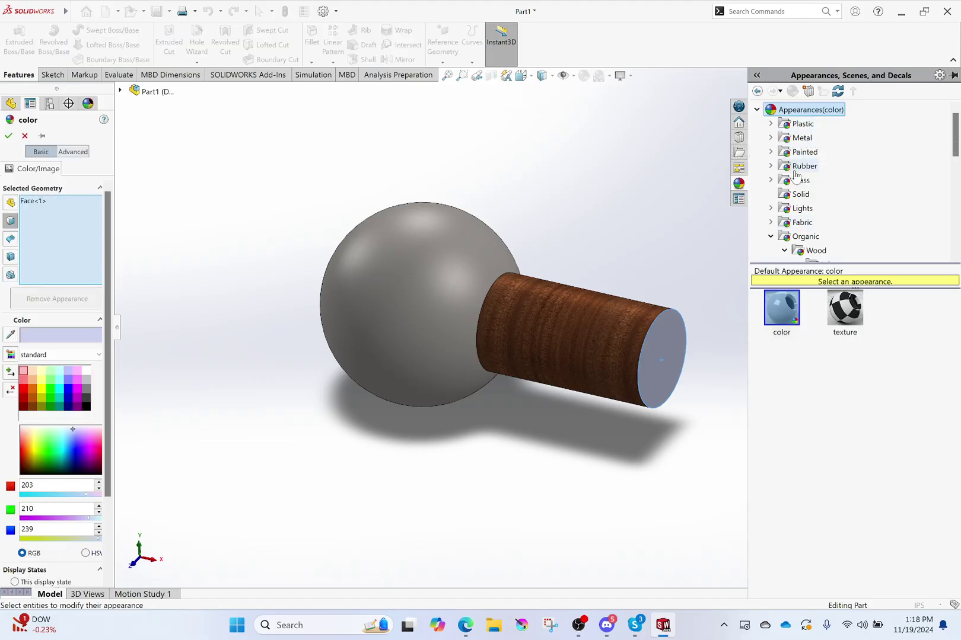
Apply polished mahogany 2d from the Mahogany appearances to the end face and confirm.
scroll(815, 228, "down", 1)
scroll(817, 228, "down", 3)
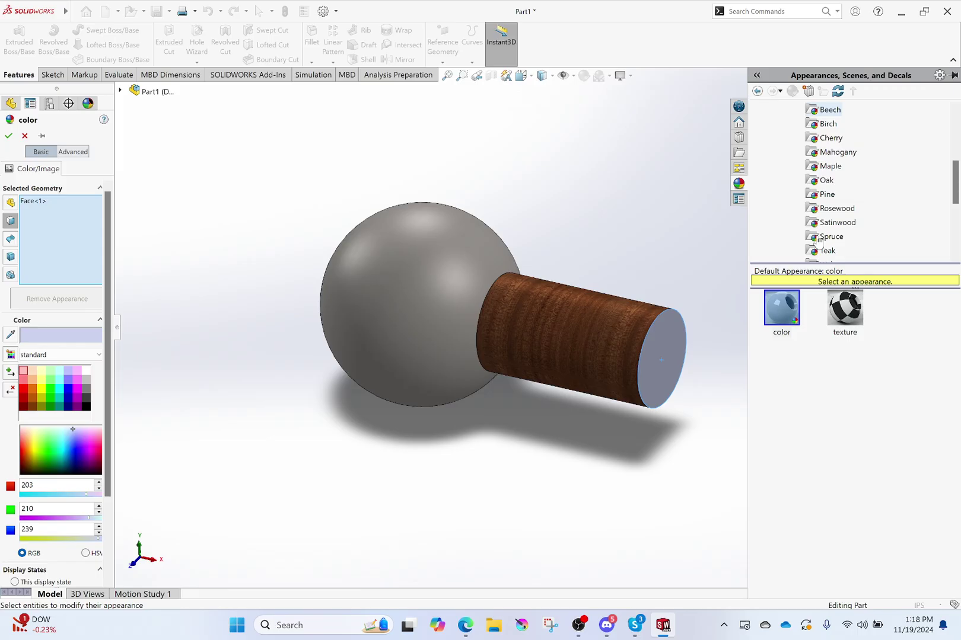
left_click(836, 153)
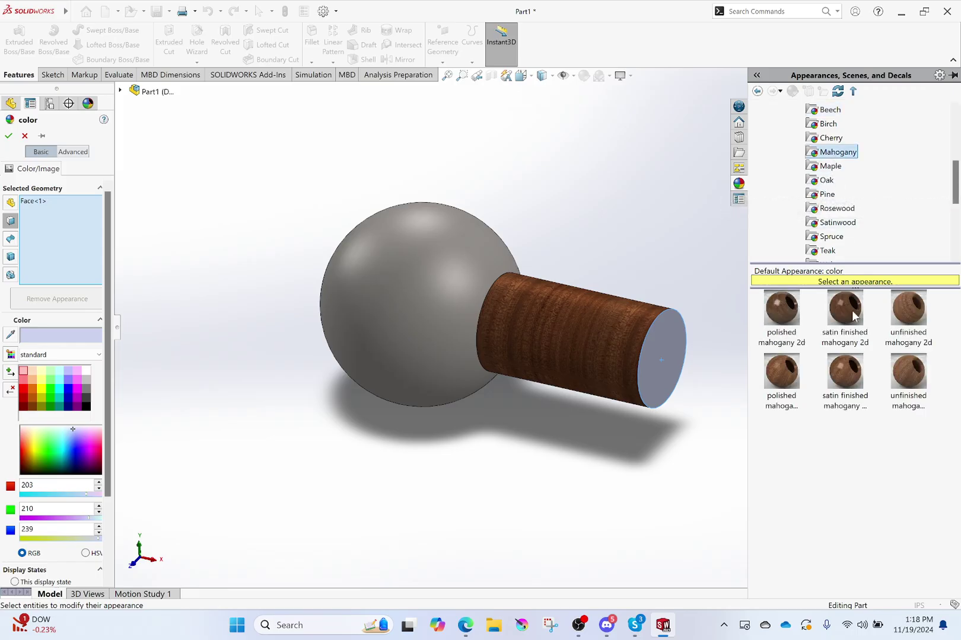
left_click(783, 321)
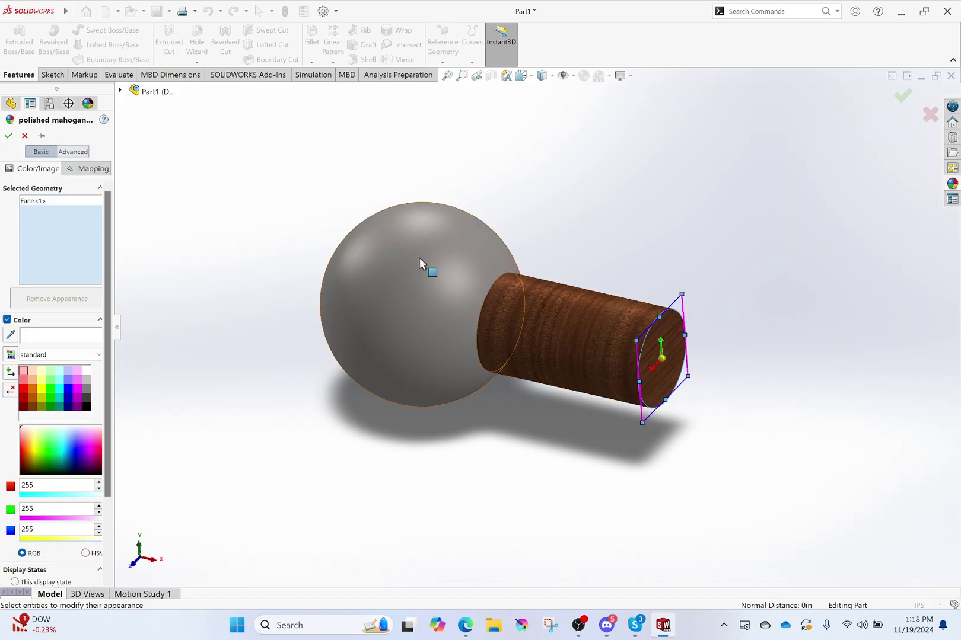
left_click(9, 135)
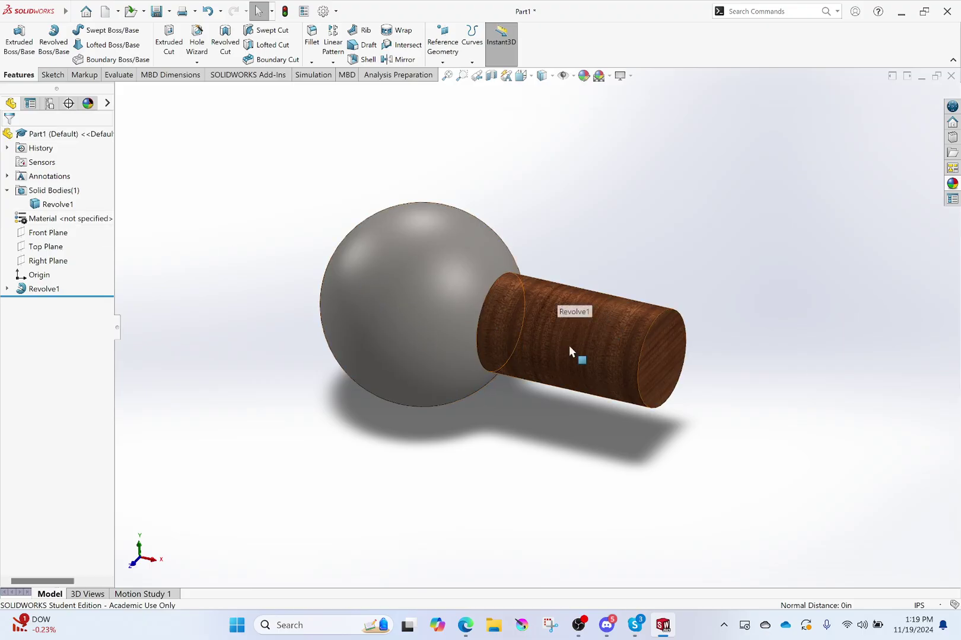
Set the part material to Steel > AISI 1020 via Edit Material, then apply and close.
right_click(22, 218)
left_click(60, 223)
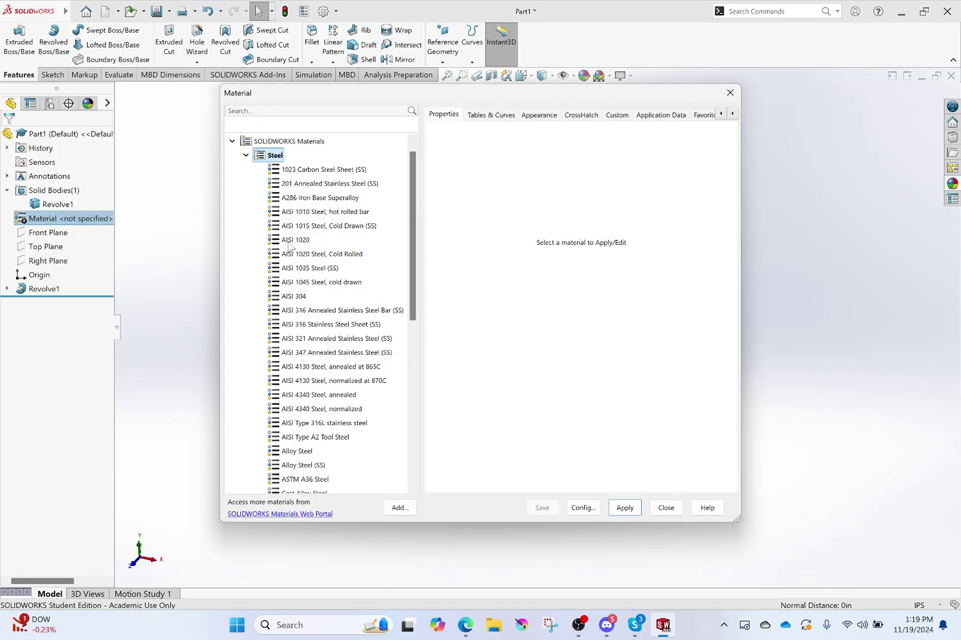
left_click(292, 240)
scroll(290, 249, "down", 8)
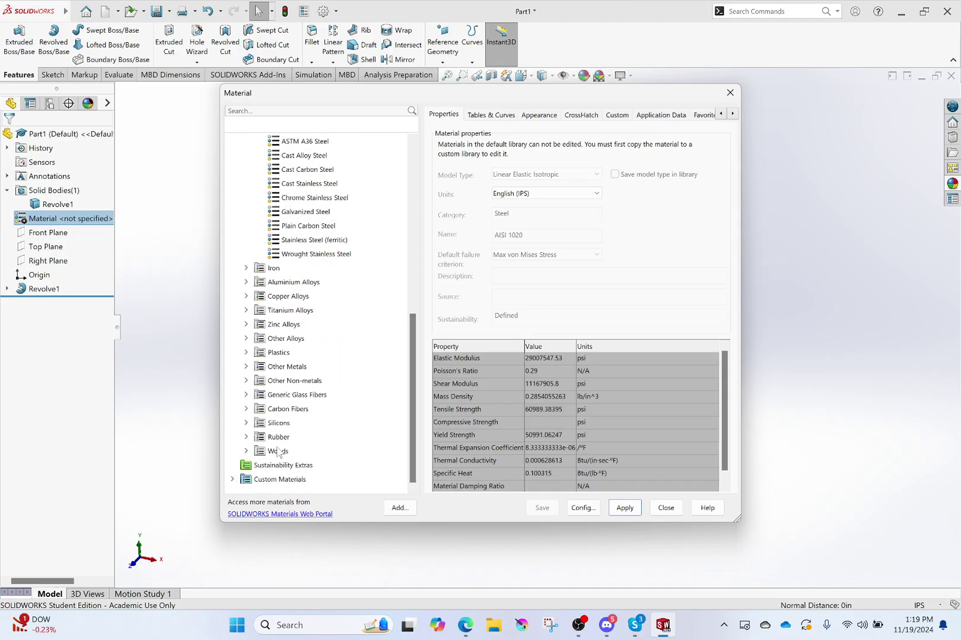
left_click(629, 510)
left_click(665, 509)
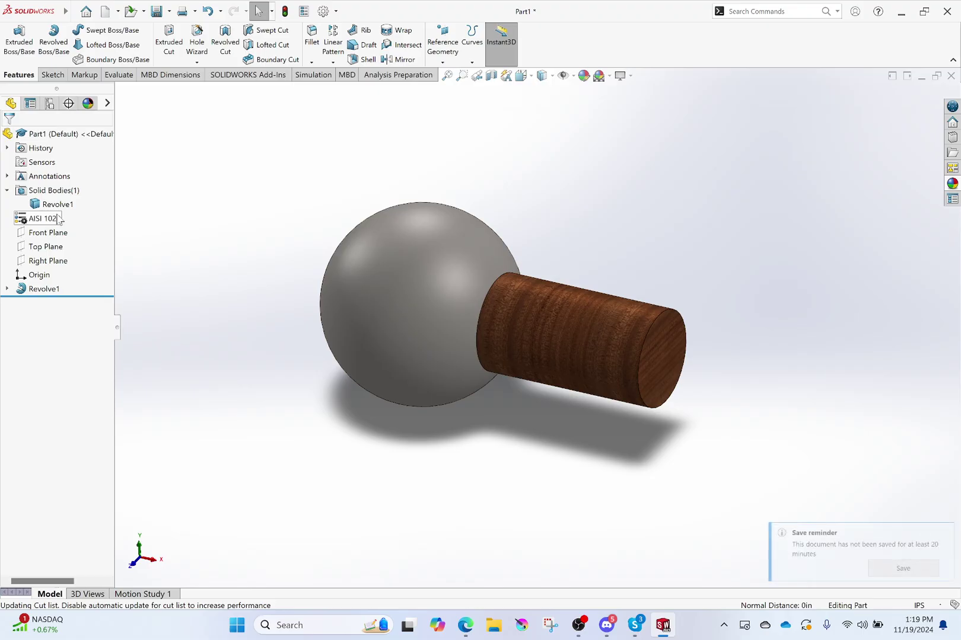
Run Mass Properties from the Evaluate tab (25.08 pounds, 87.88 cubic inches) and close the report.
left_click(118, 75)
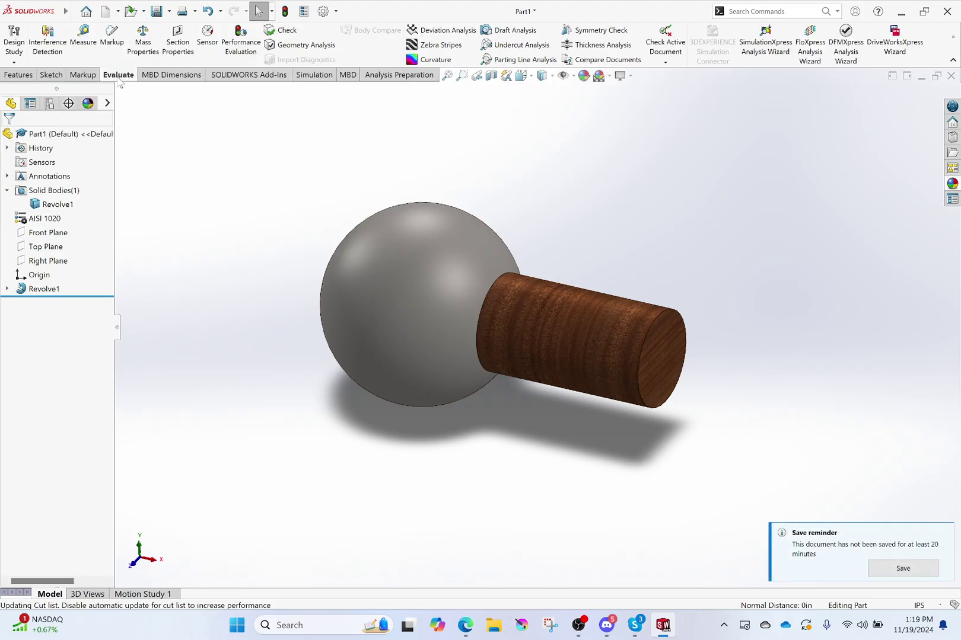
left_click(143, 41)
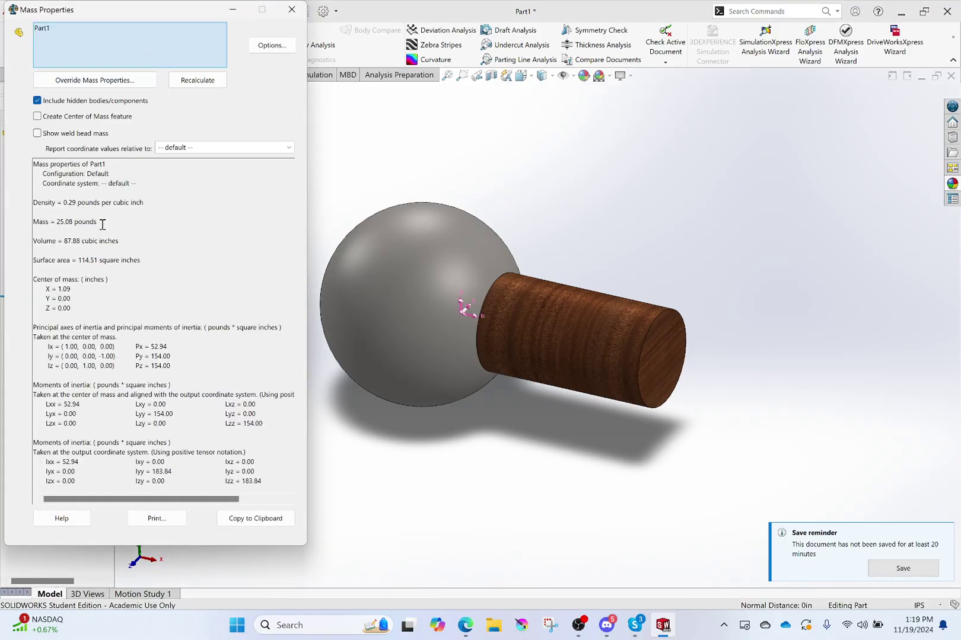
left_click(299, 12)
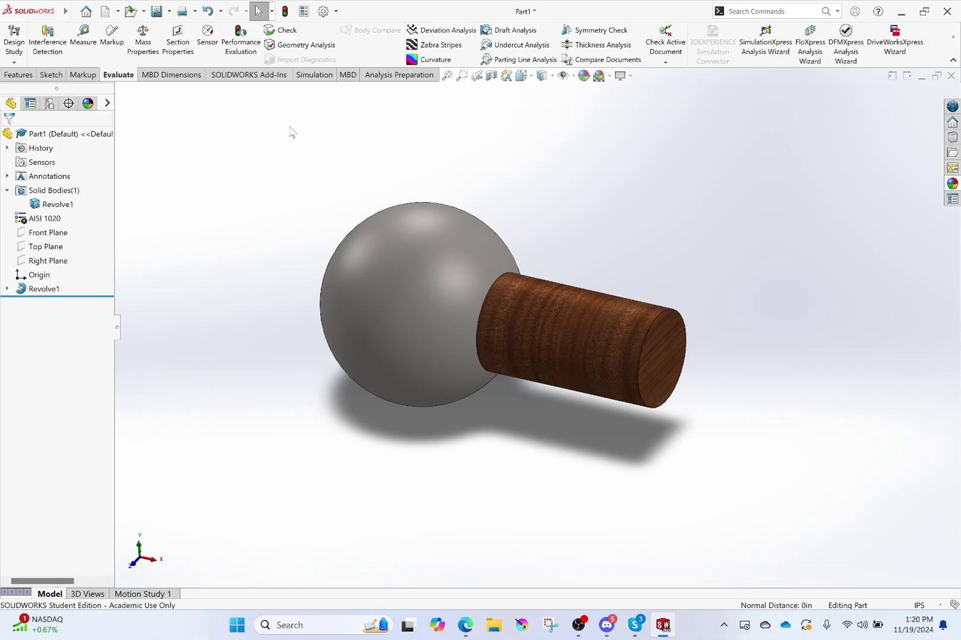
Orbit the view slightly to see the finished steel-and-mahogany part from another angle.
mouse_move(303, 187)
middle_mouse_down()
mouse_move(369, 223)
mouse_move(480, 251)
mouse_move(383, 236)
mouse_move(236, 188)
mouse_move(319, 207)
mouse_move(313, 223)
mouse_move(293, 167)
mouse_move(299, 174)
middle_mouse_up()
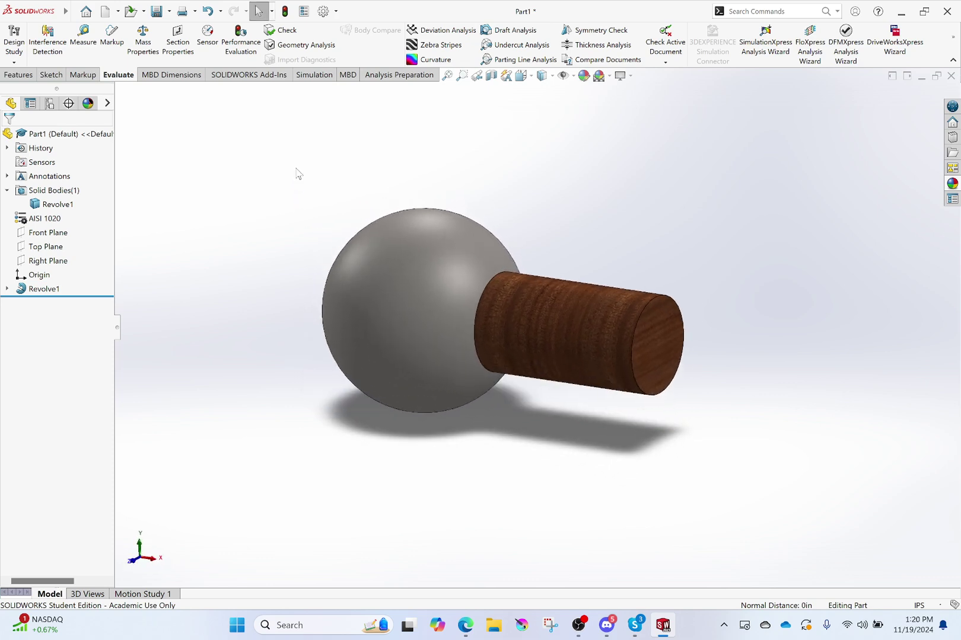